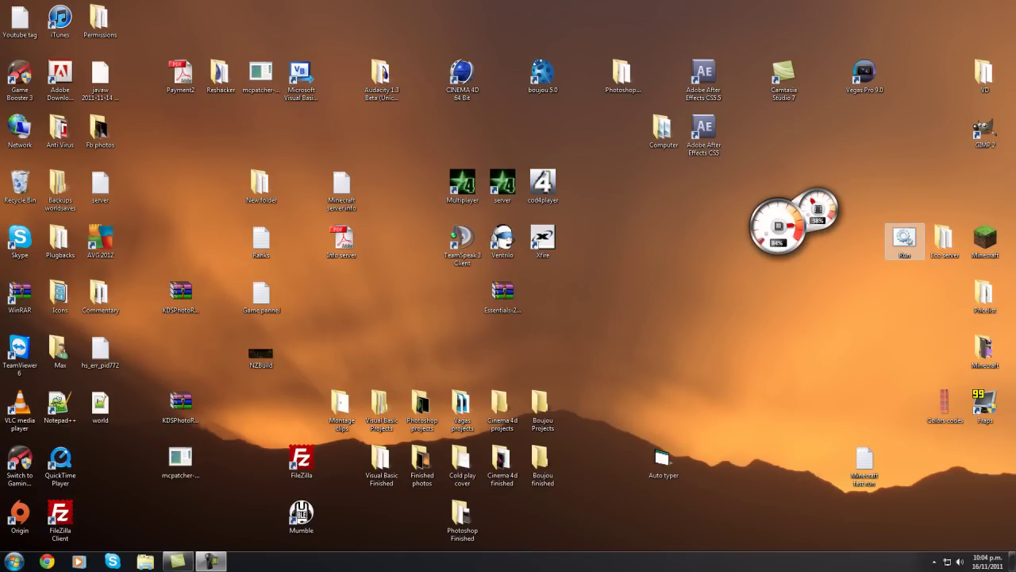
left_click_drag(904, 237, 825, 295)
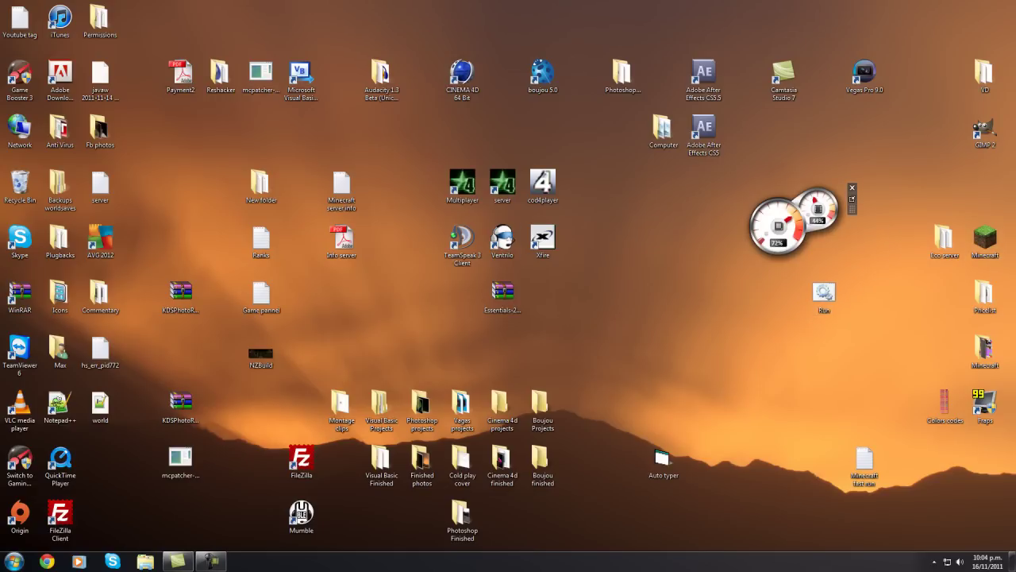
left_click_drag(824, 295, 905, 243)
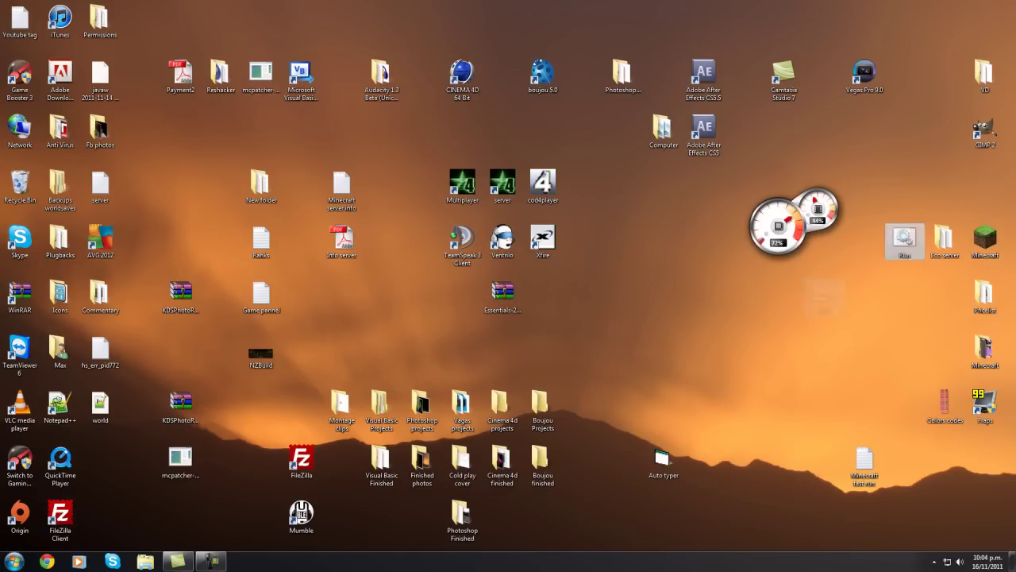
- Open the Run batch file from the desktop for editing, widen its window to view the javaw launch command, and close it
right_click(905, 242)
left_click(884, 263)
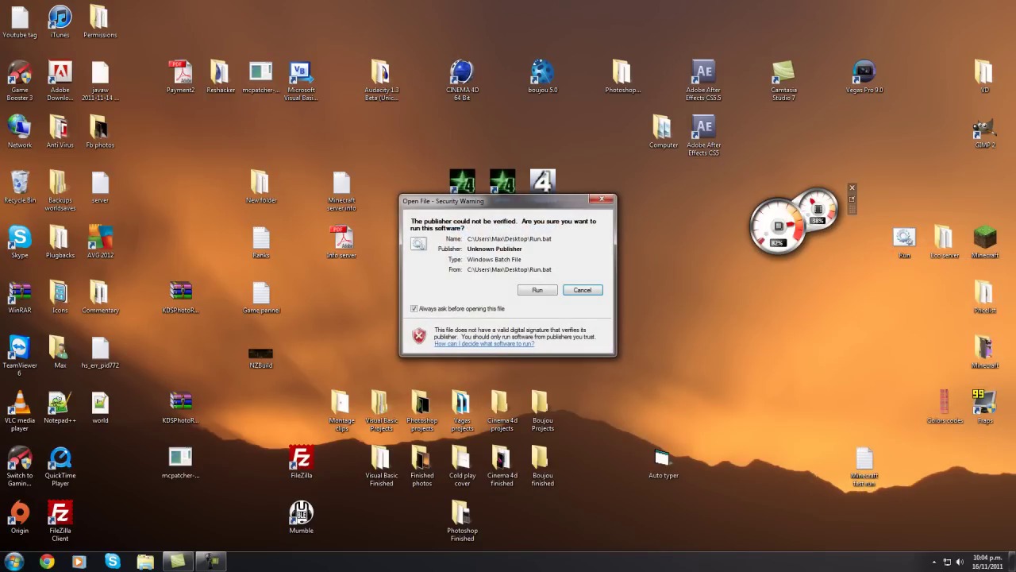
left_click(535, 289)
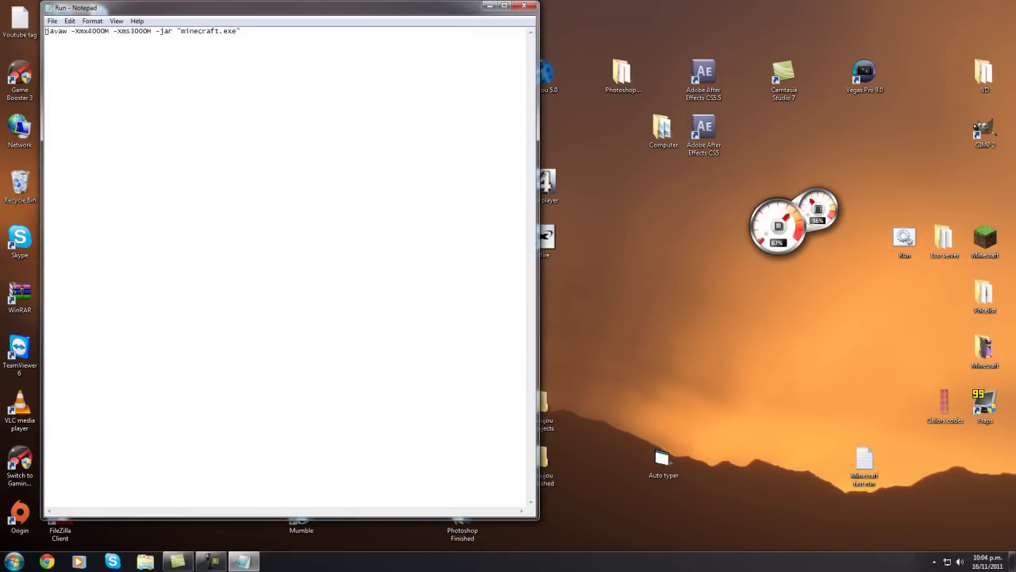
left_click_drag(542, 521, 739, 522)
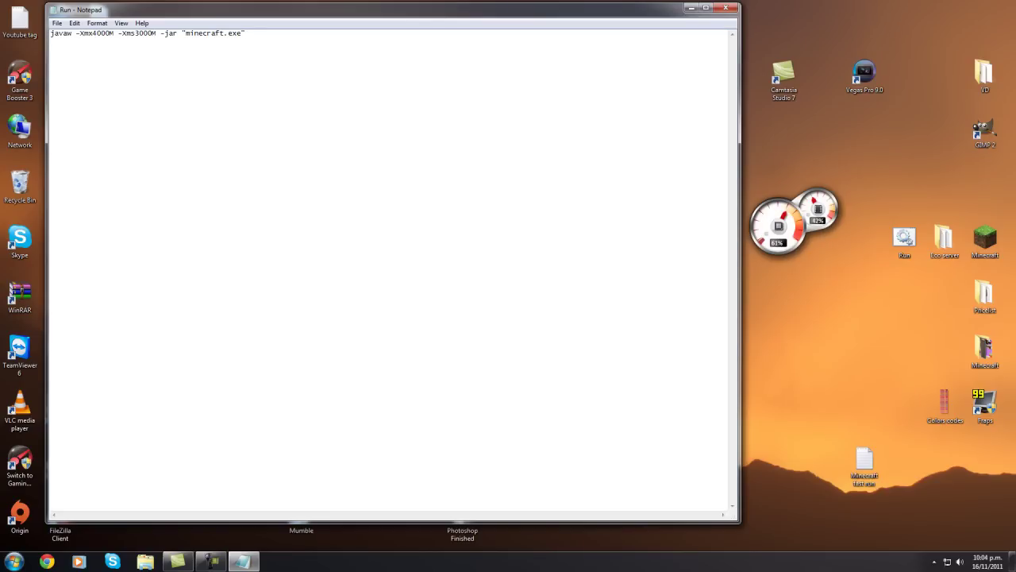
left_click(725, 7)
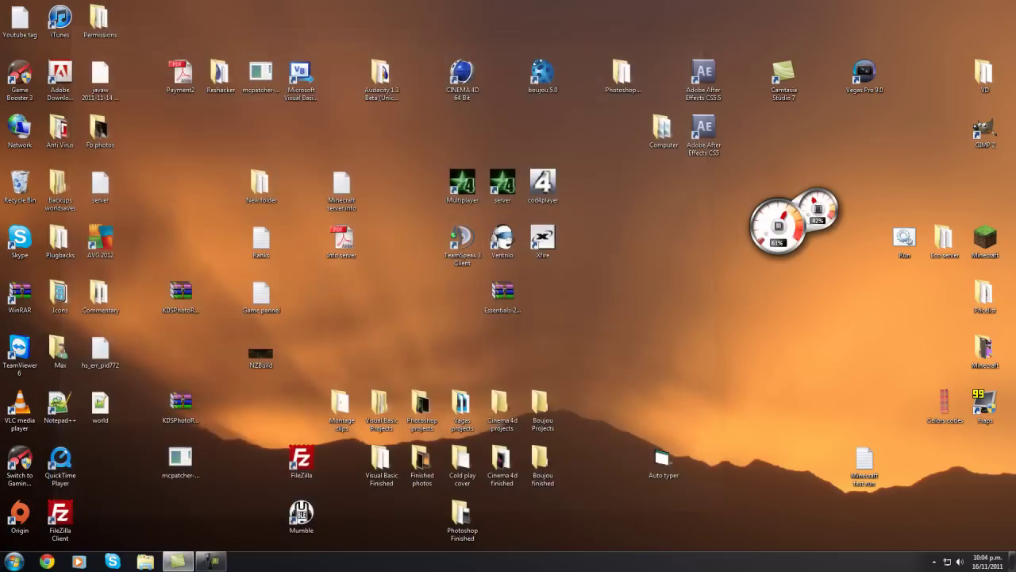
- Launch Minecraft directly from its desktop executable, log in with the remembered account, and join the saved multiplayer server
left_click(985, 241)
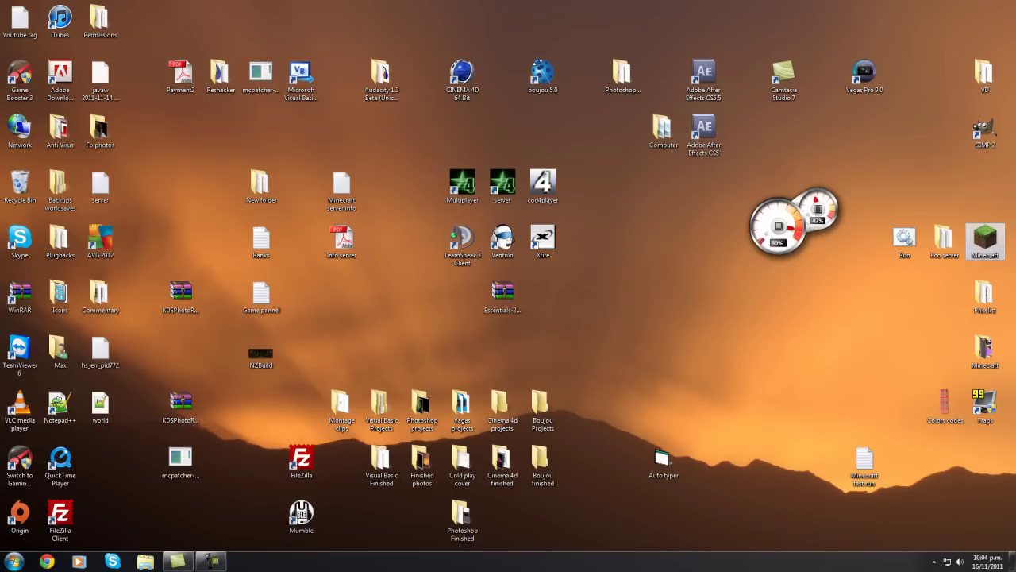
double_click(984, 238)
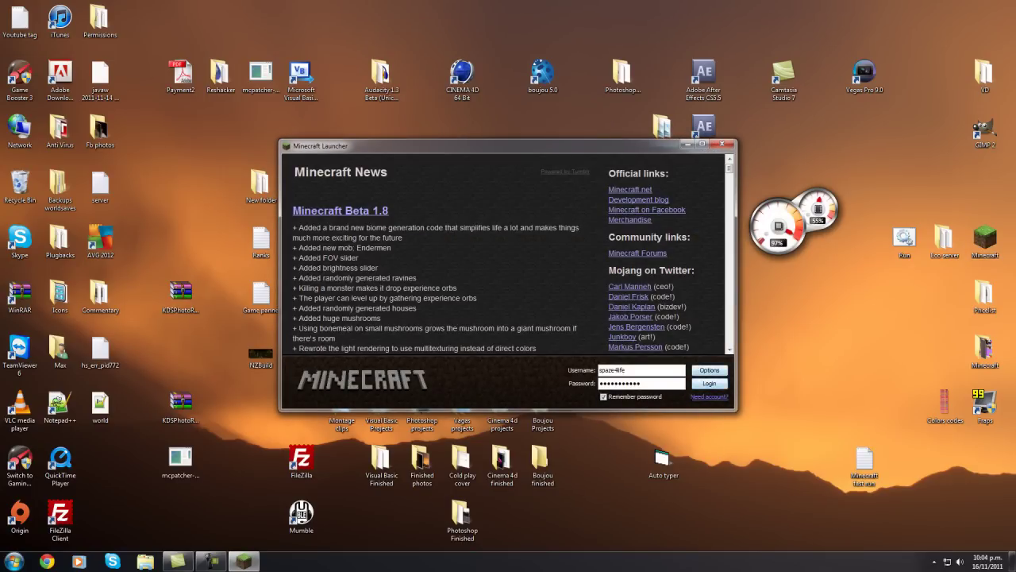
left_click(709, 383)
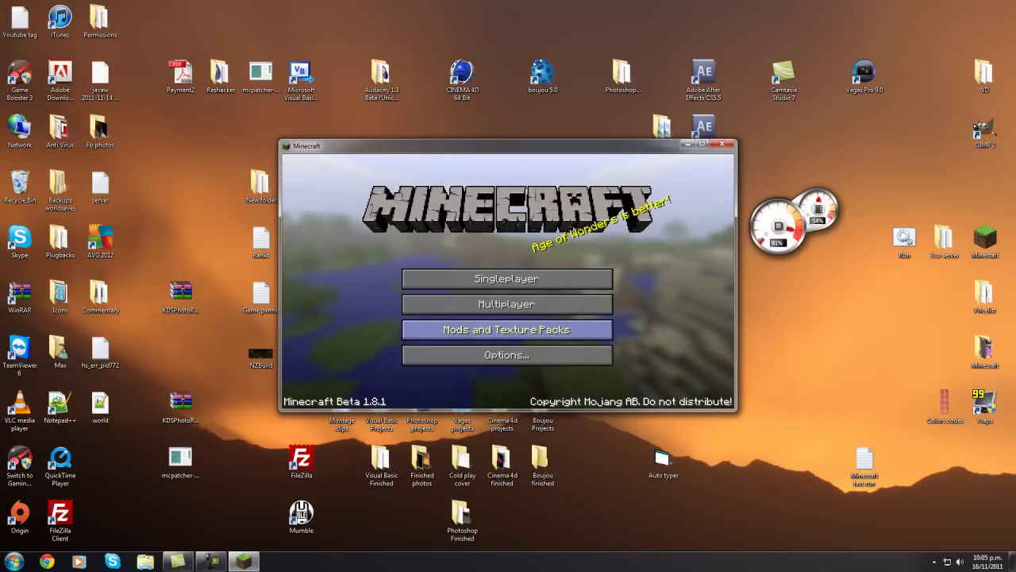
left_click(508, 303)
double_click(505, 224)
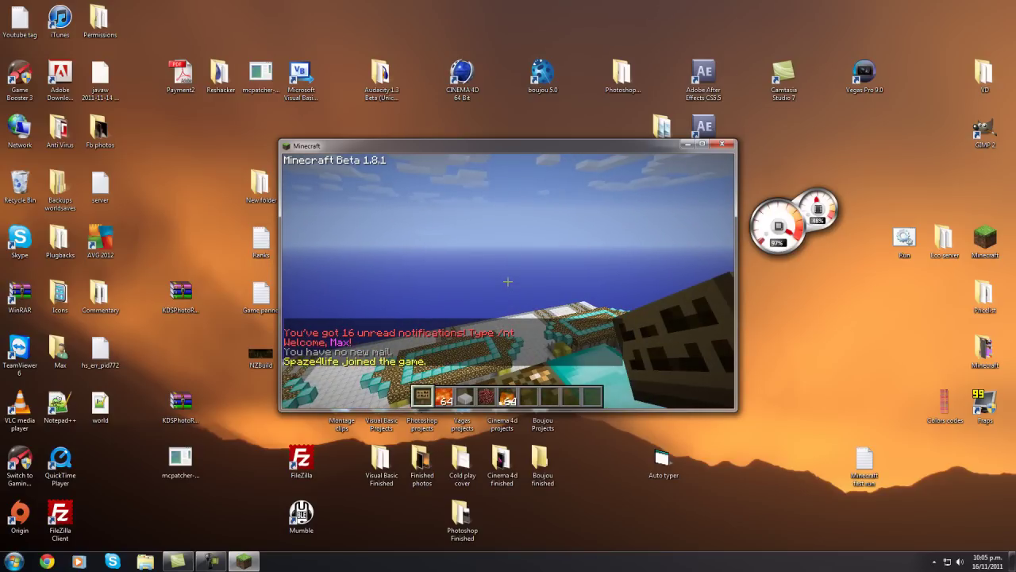
- Show the in-game debug overlay to check the memory usage and allocation, hide it, and close Minecraft
key("F3")
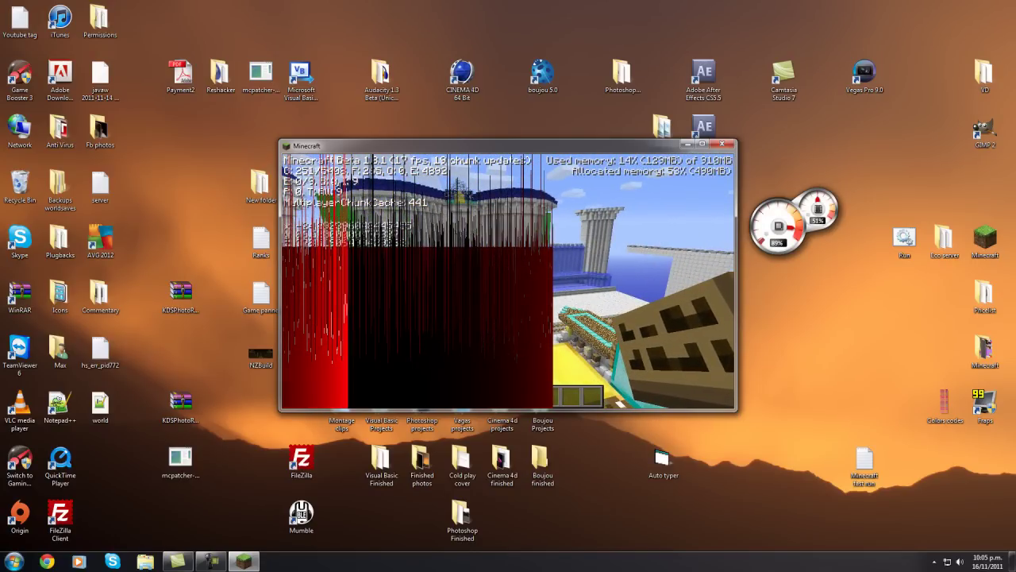
key("F3")
key("Escape")
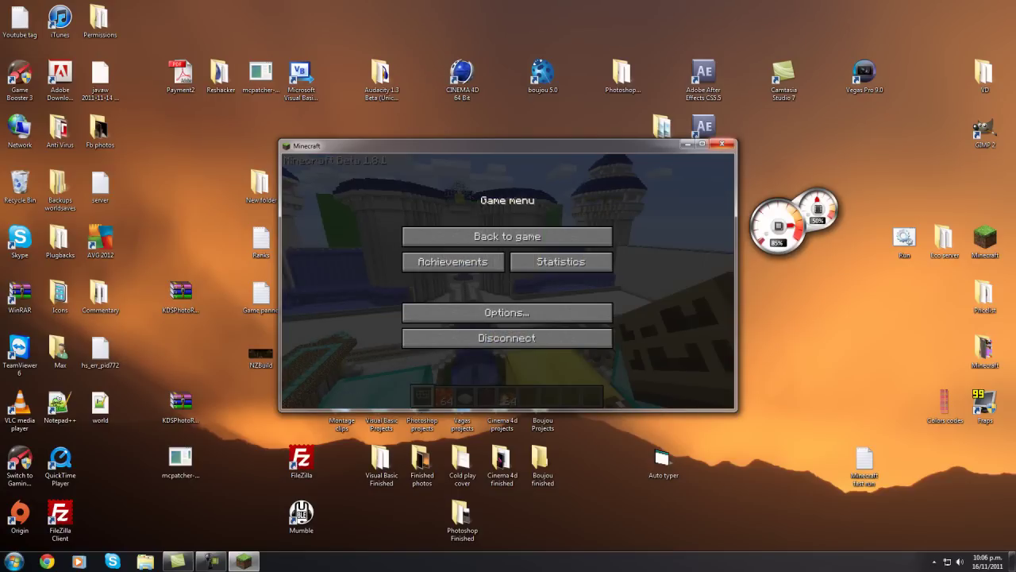
left_click(721, 144)
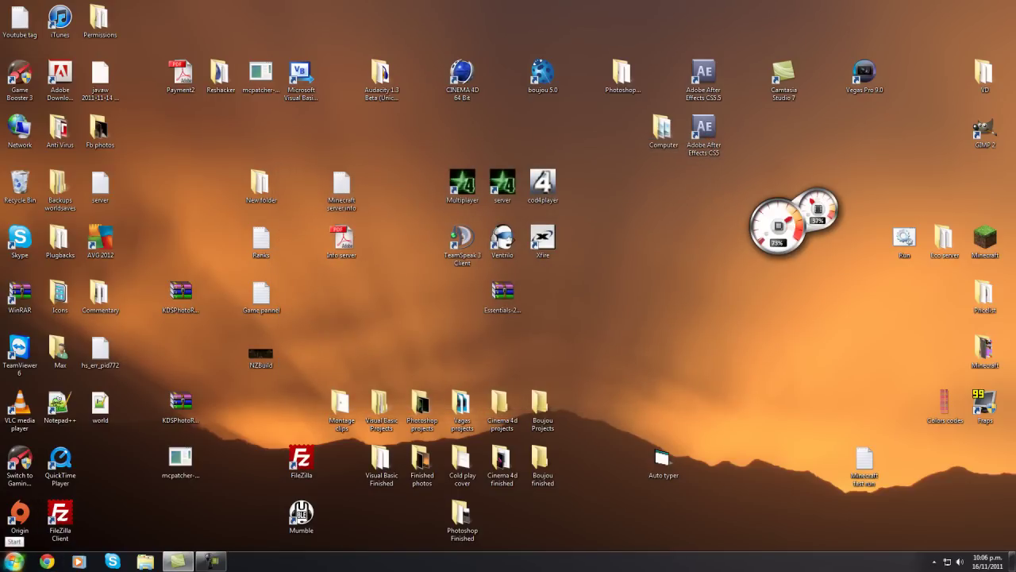
left_click(13, 562)
left_click(159, 425)
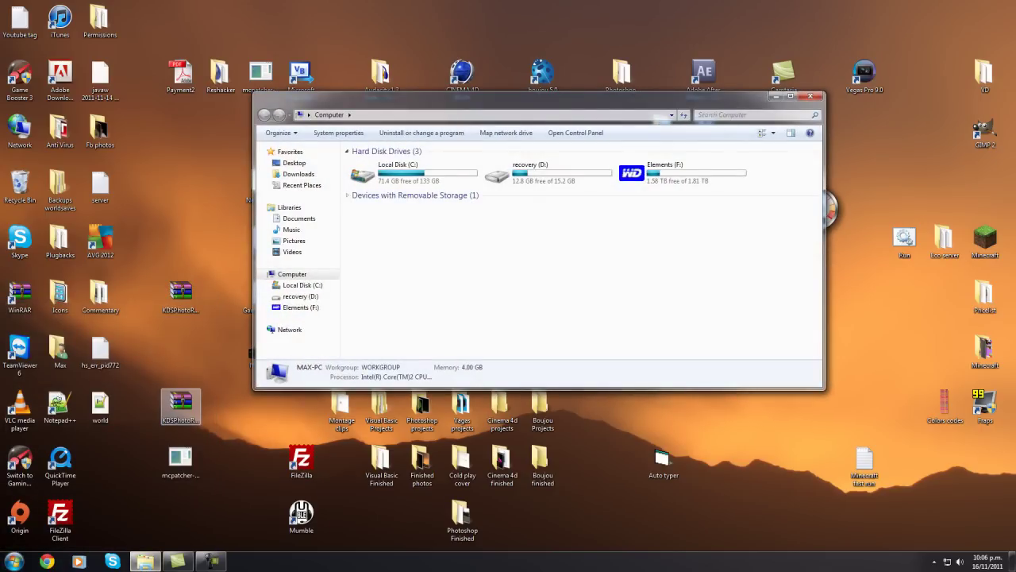
left_click(810, 95)
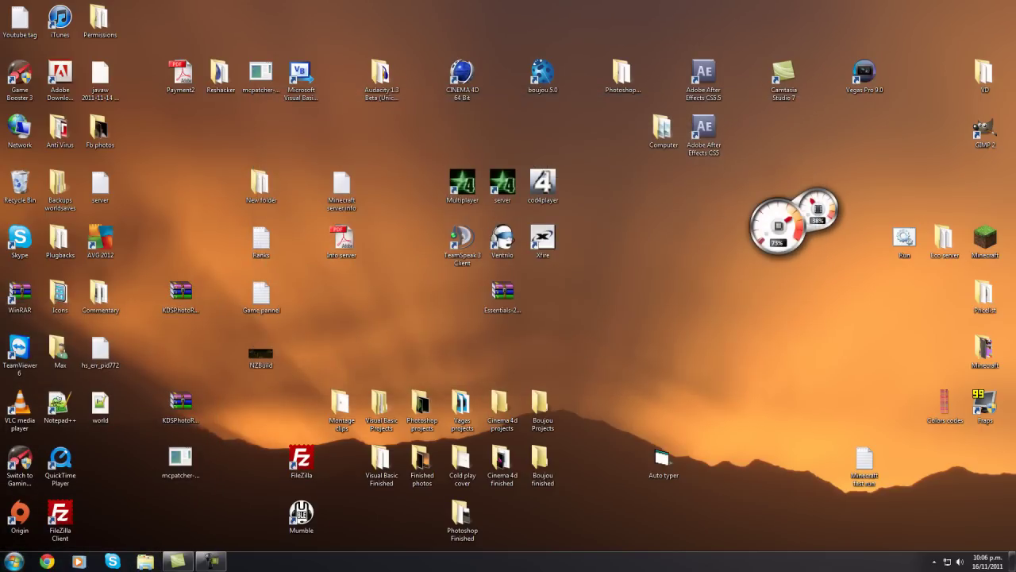
- View the computer's system properties to check the installed memory and system type, and close the window
left_click(14, 561)
right_click(168, 423)
left_click(190, 425)
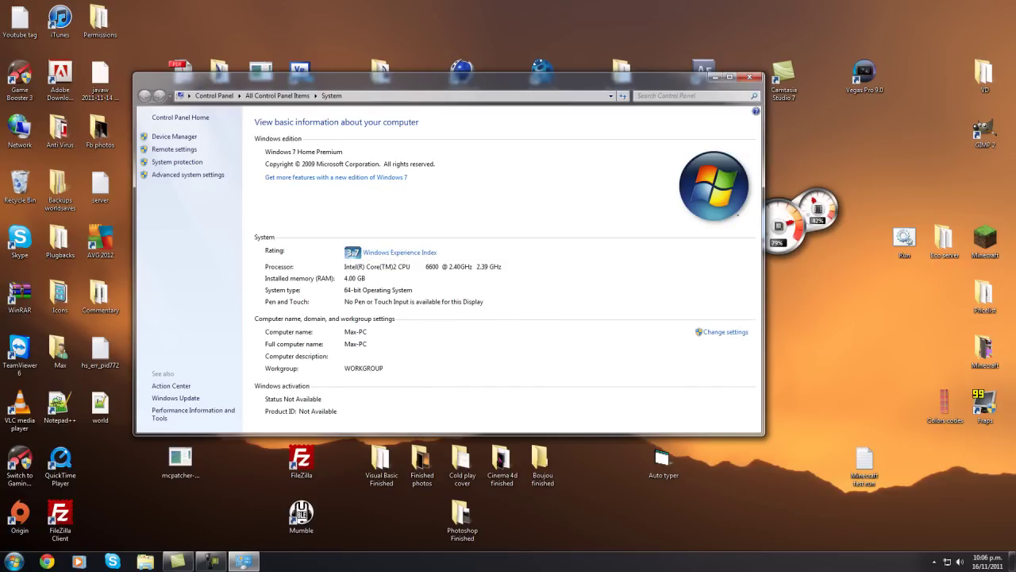
key("super")
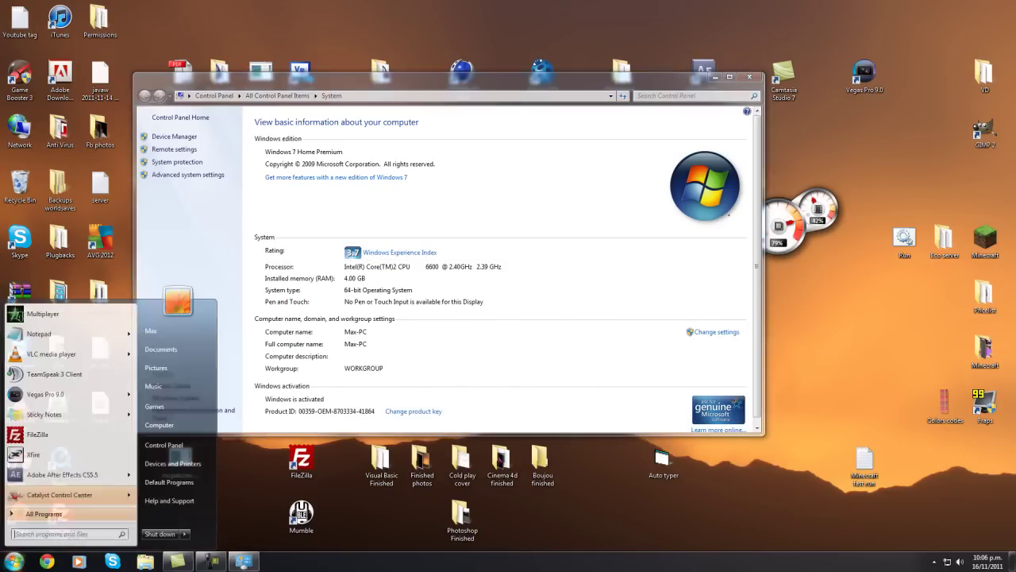
right_click(162, 426)
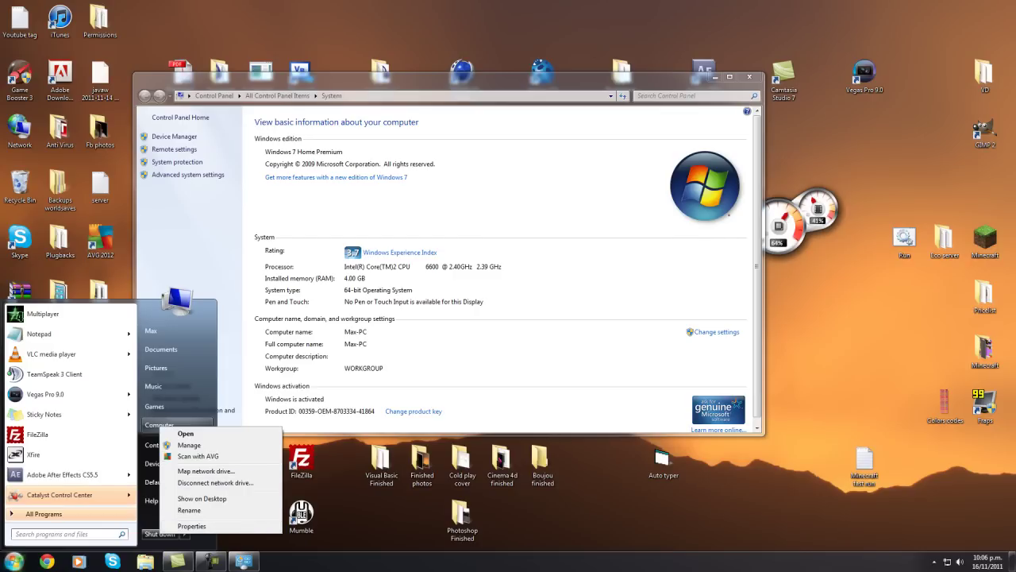
left_click(192, 525)
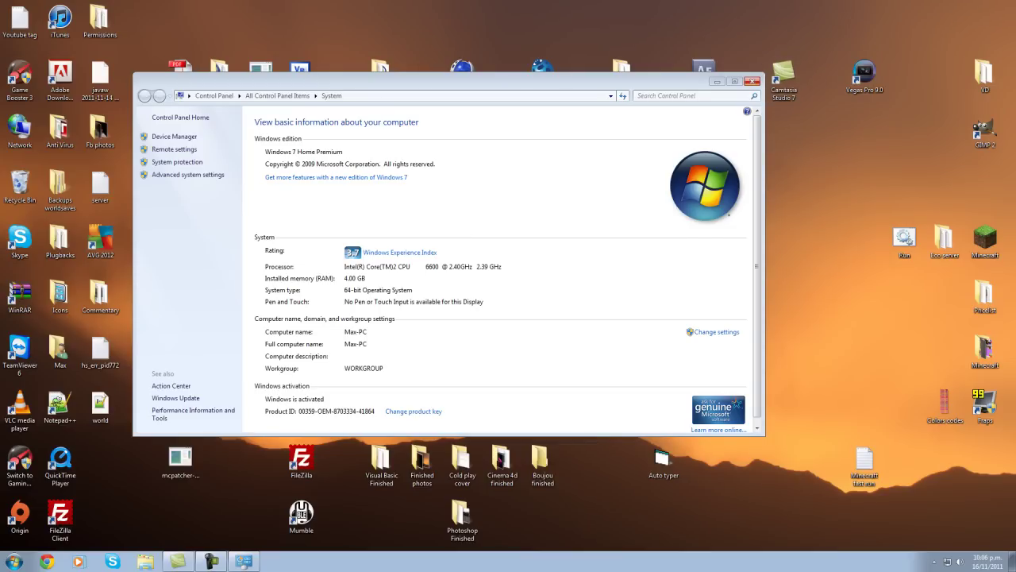
left_click(753, 81)
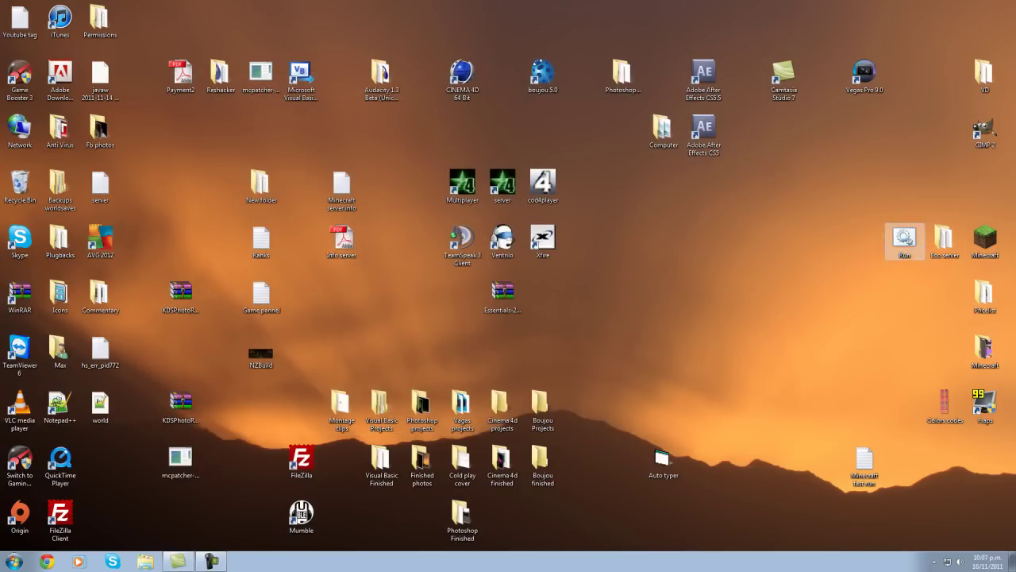
- Reopen the Run batch file for editing, allowing it past the security warning, and reposition its window
right_click(903, 246)
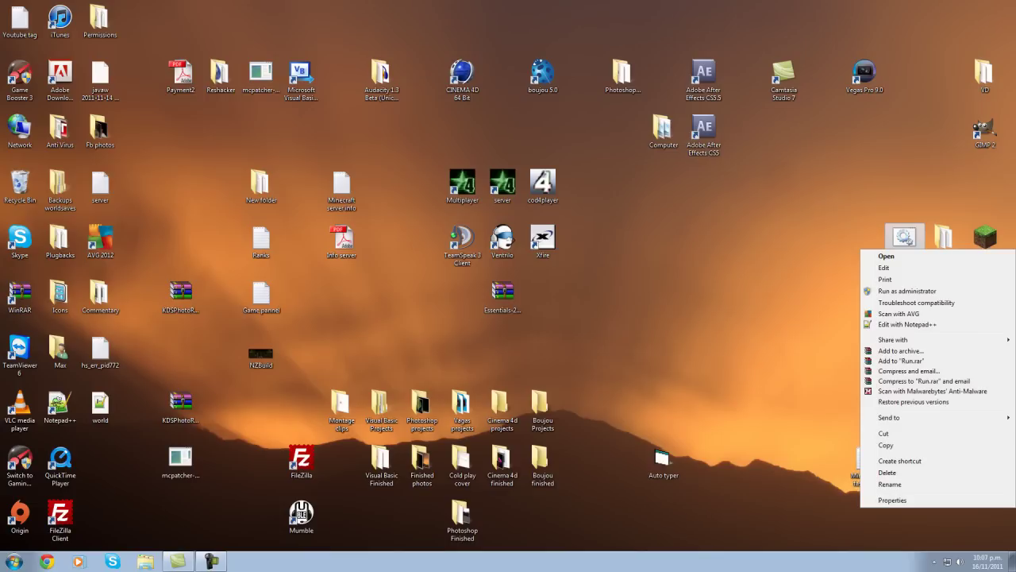
left_click(902, 268)
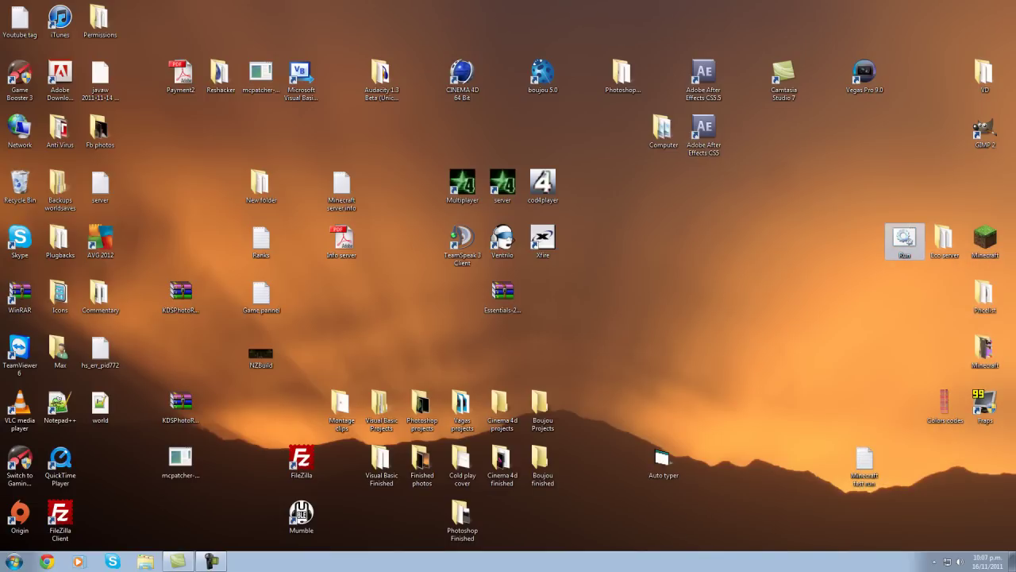
right_click(905, 229)
left_click(897, 235)
key("alt+r")
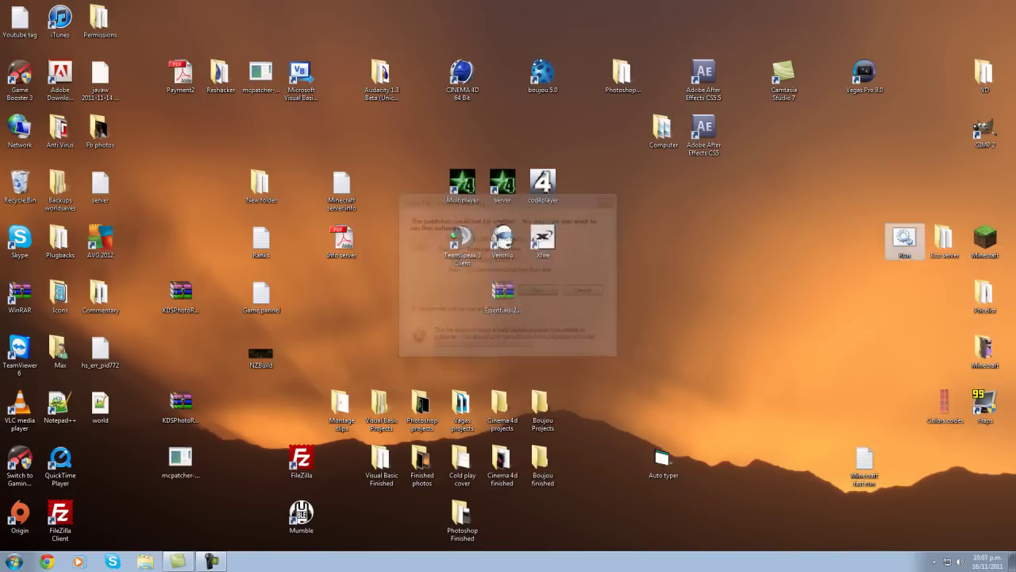
left_click_drag(92, 33, 290, 31)
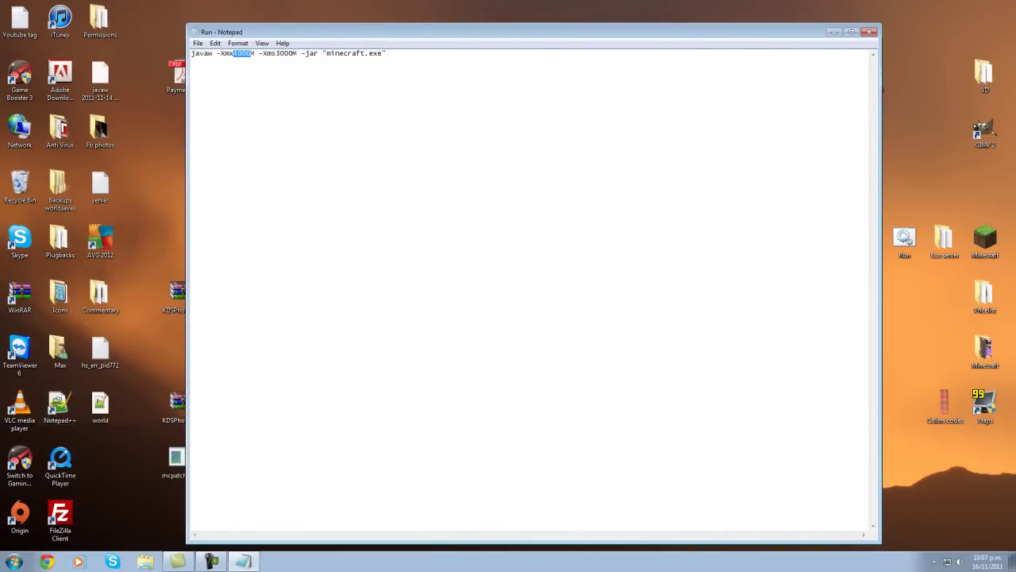
- Examine the -Xmx and -Xms memory values in the batch file's javaw command
left_click(241, 53)
mouse_move(275, 53)
left_mouse_down()
mouse_move(297, 53)
mouse_move(274, 53)
left_mouse_up()
left_click(297, 53)
left_click(278, 54)
left_click_drag(275, 53, 299, 54)
left_click(300, 53)
left_click_drag(534, 31, 476, 24)
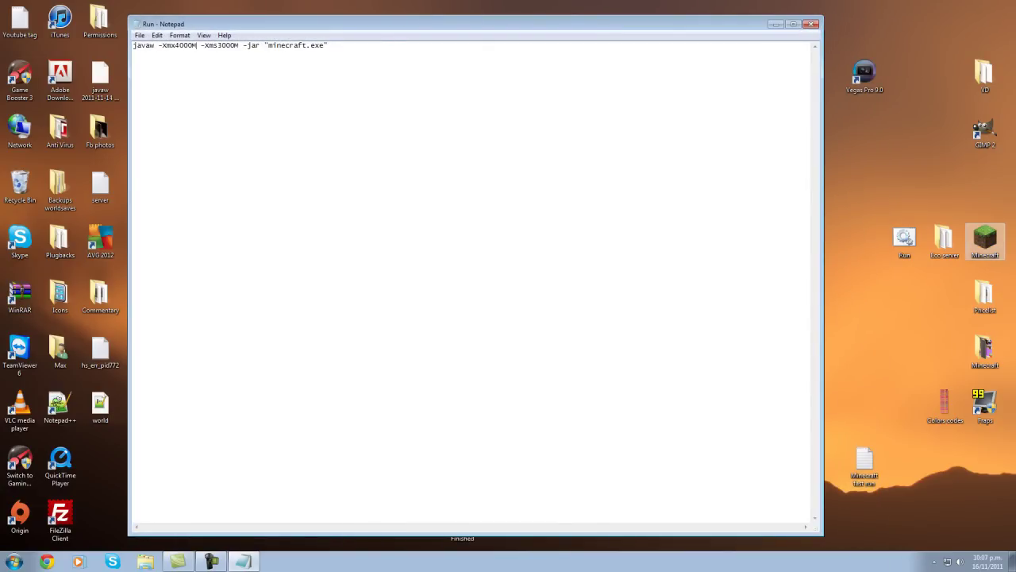
- Check the file name and type in the desktop Minecraft executable's properties, and close them and the batch file
left_click(984, 238)
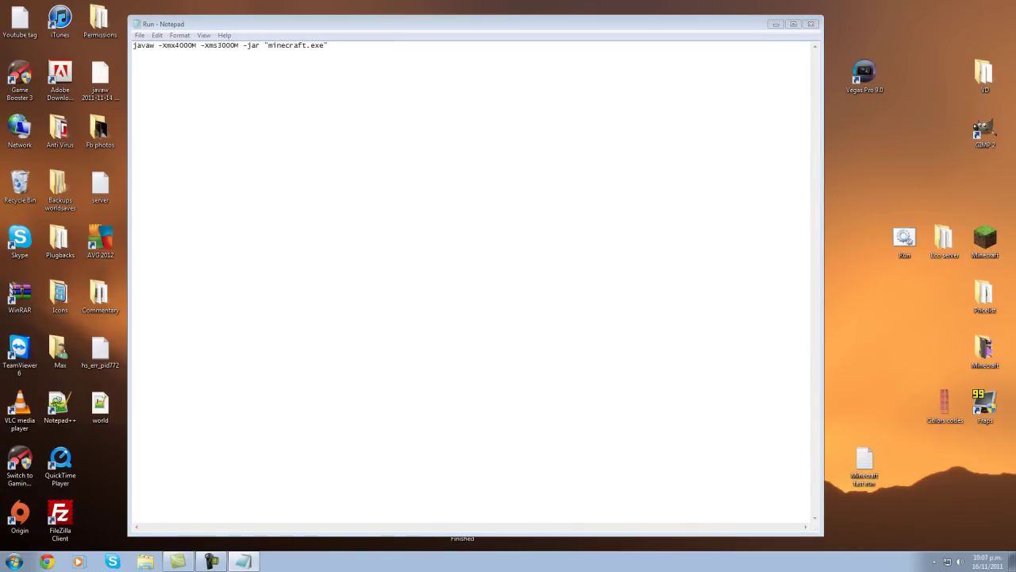
left_click(984, 240)
right_click(985, 231)
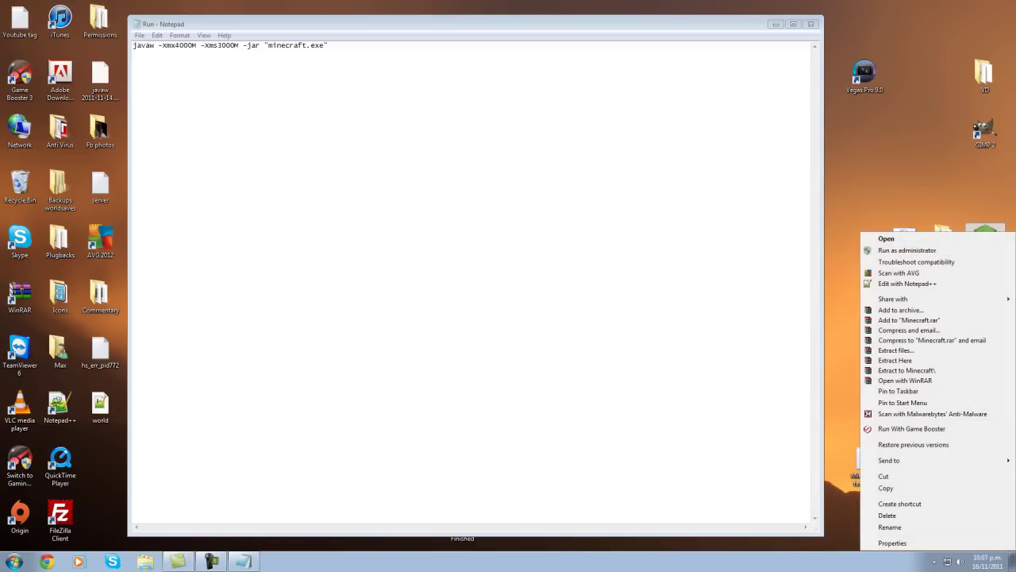
left_click(937, 214)
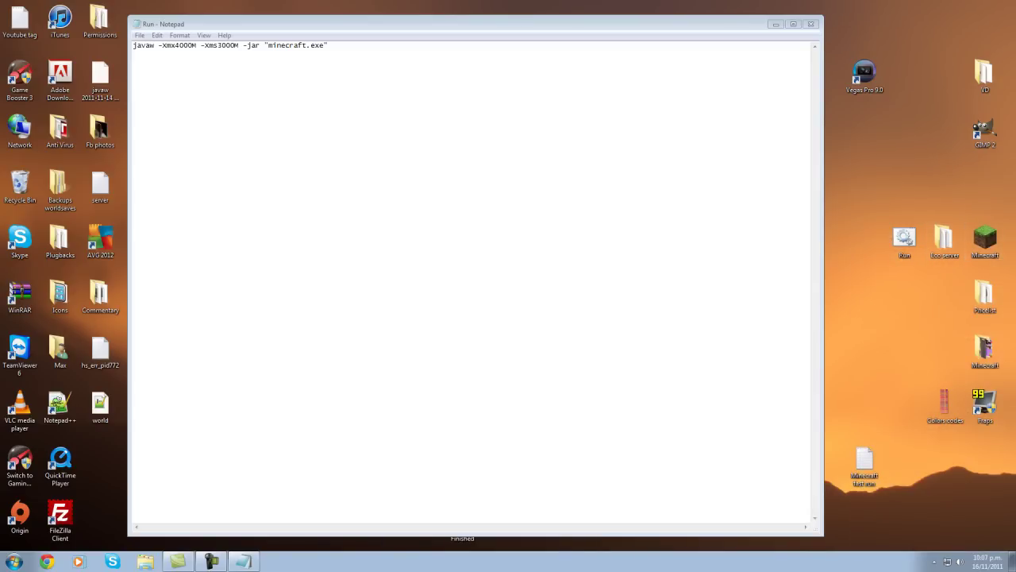
right_click(984, 238)
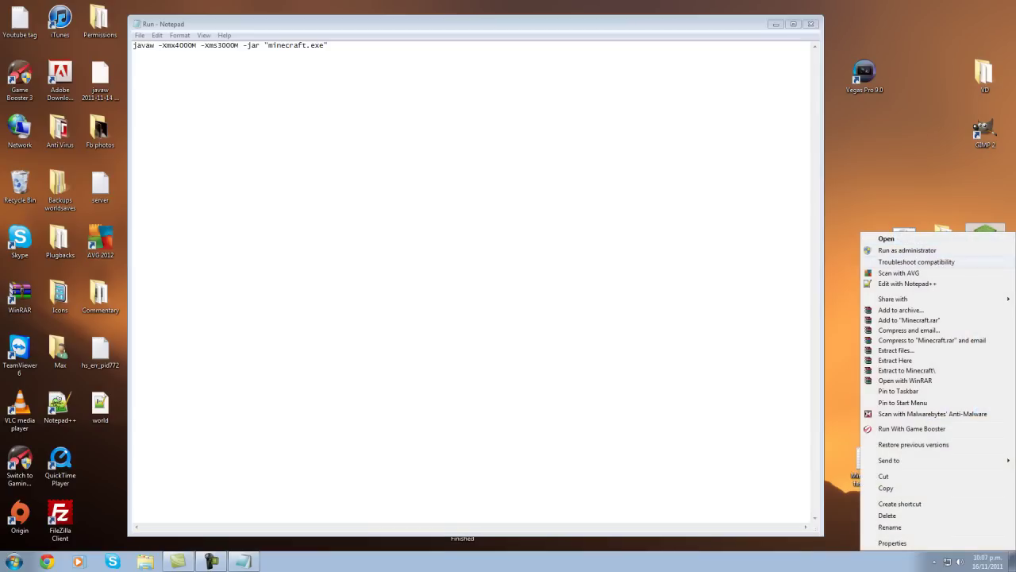
left_click(889, 542)
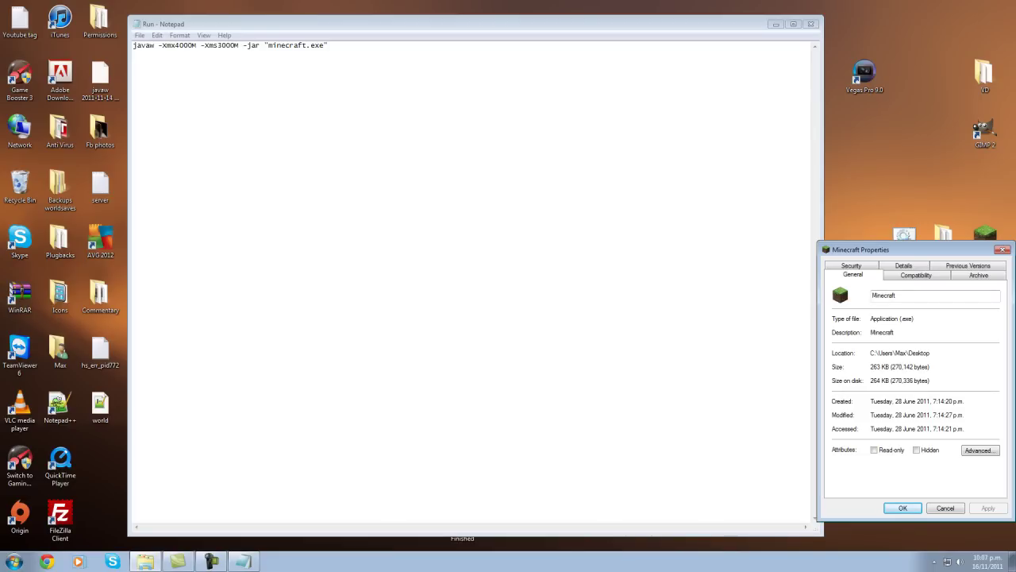
left_click(1003, 249)
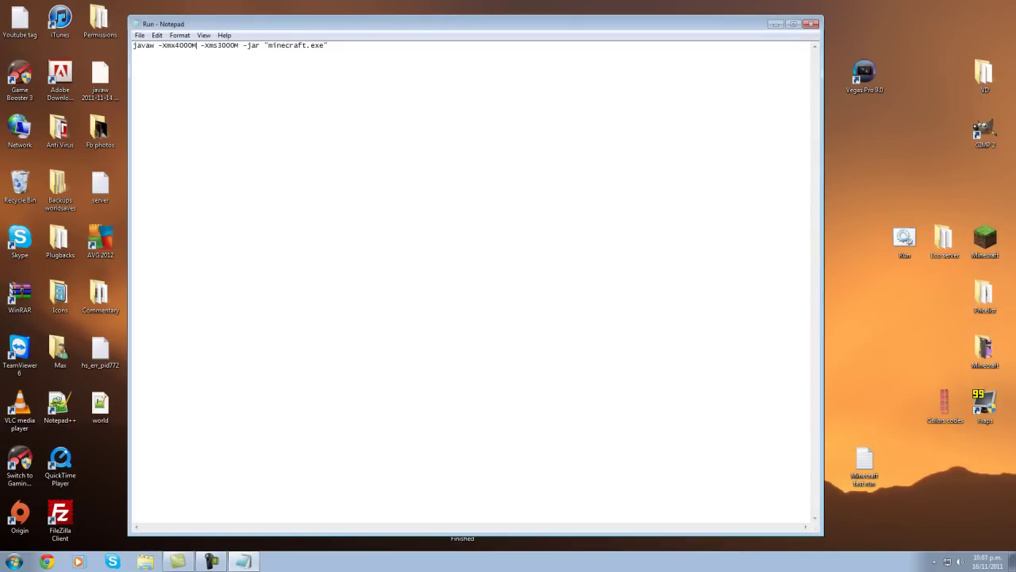
left_click(810, 24)
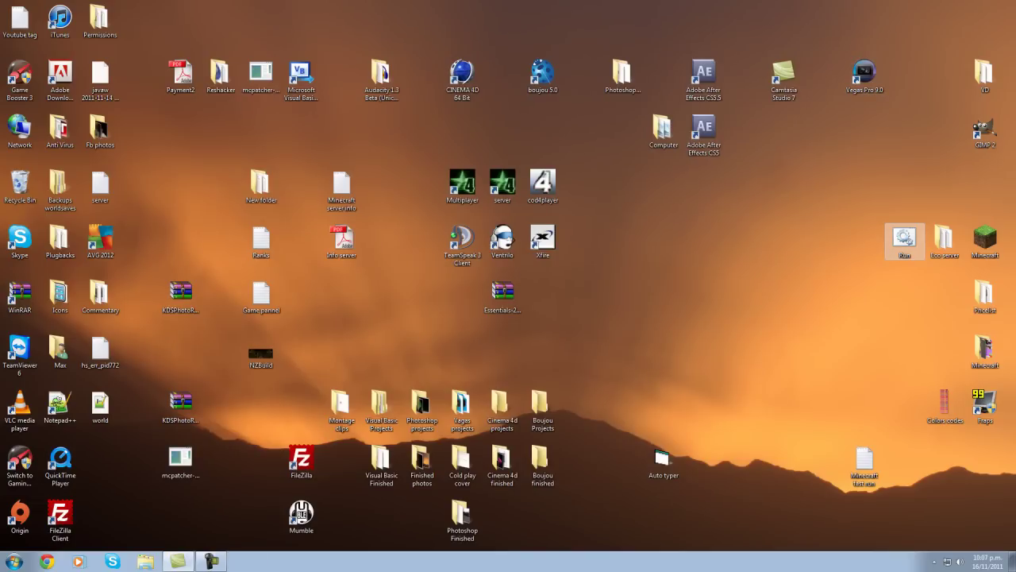
- Launch Minecraft through the Run batch file, allowing it past the security warning, and log in with the remembered account
double_click(905, 238)
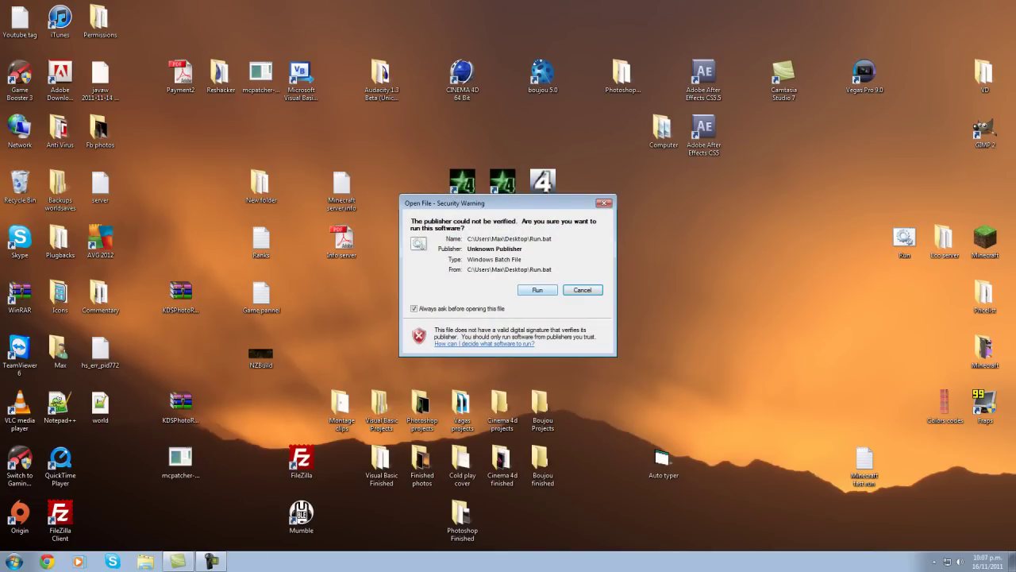
left_click(537, 290)
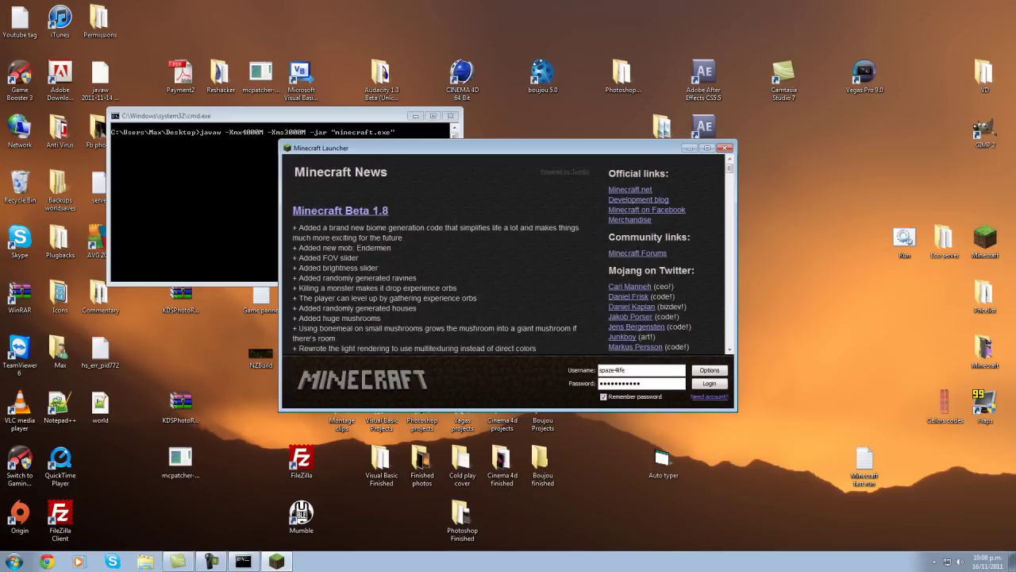
key("Return")
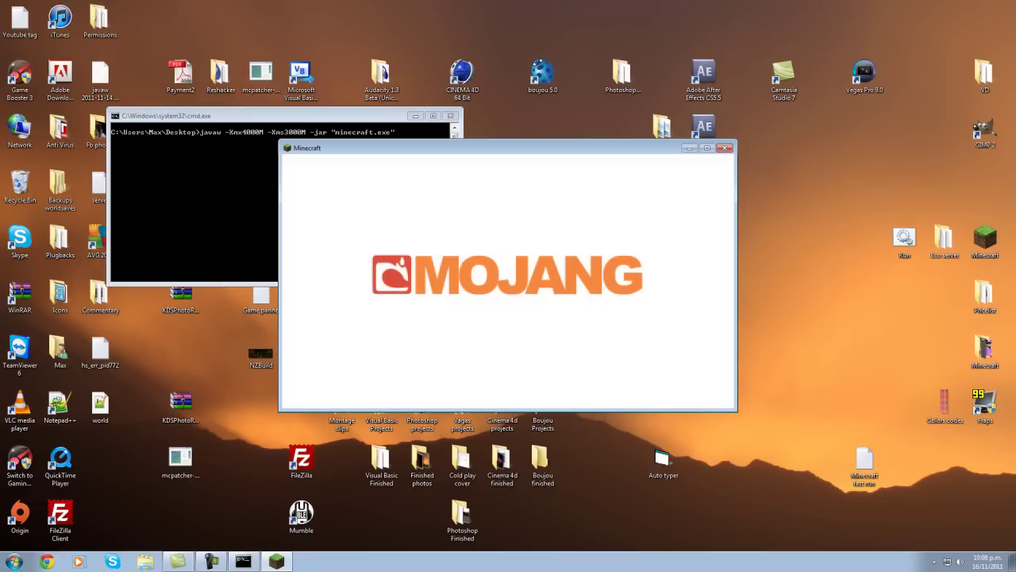
- Open the multiplayer server list and join the NZBuild server
left_click(506, 303)
left_click(507, 226)
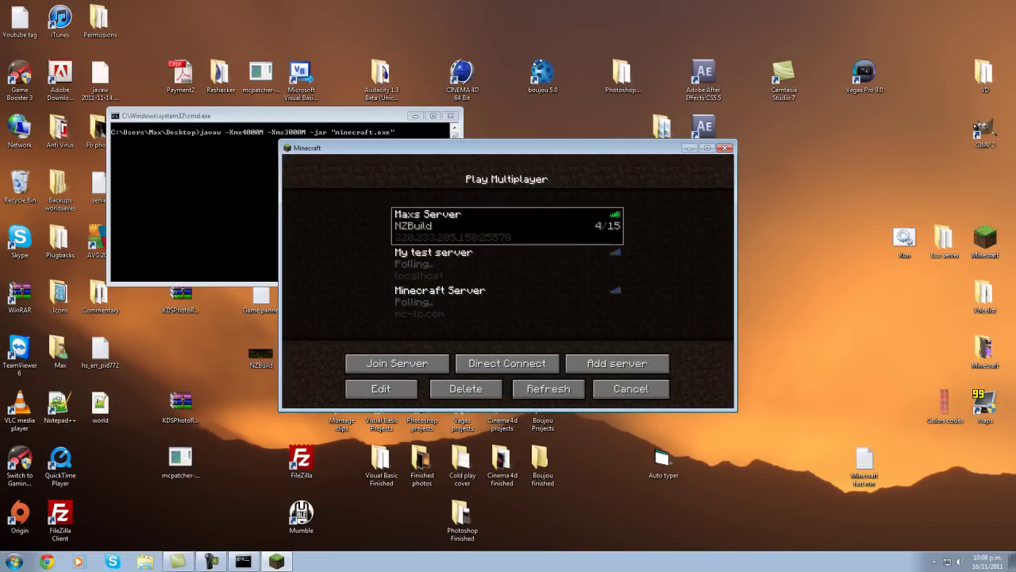
key("Return")
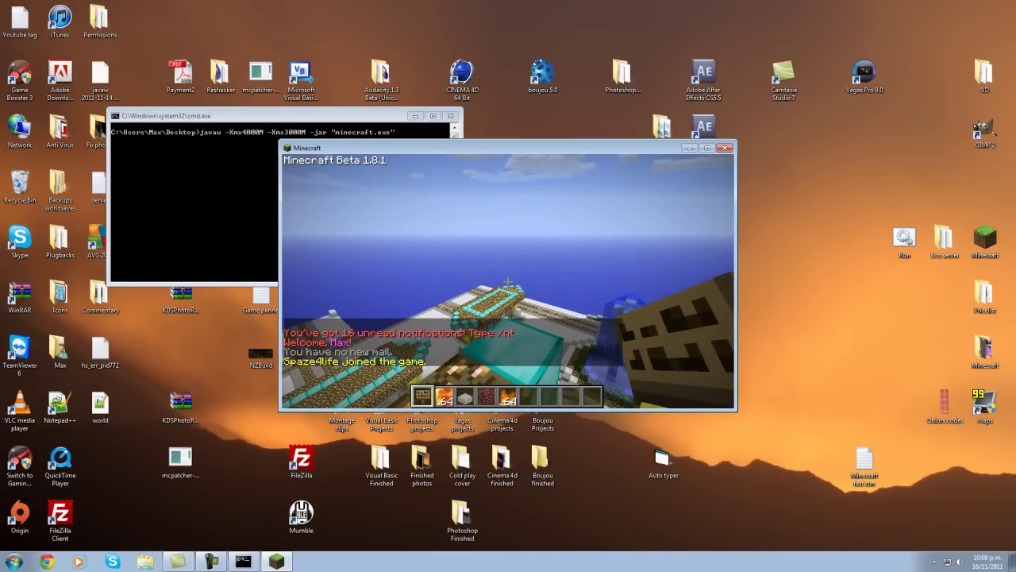
- Look around the server's spawn area, checking the used and allocated memory in the debug overlay before hiding it
mouse_move(508, 281)
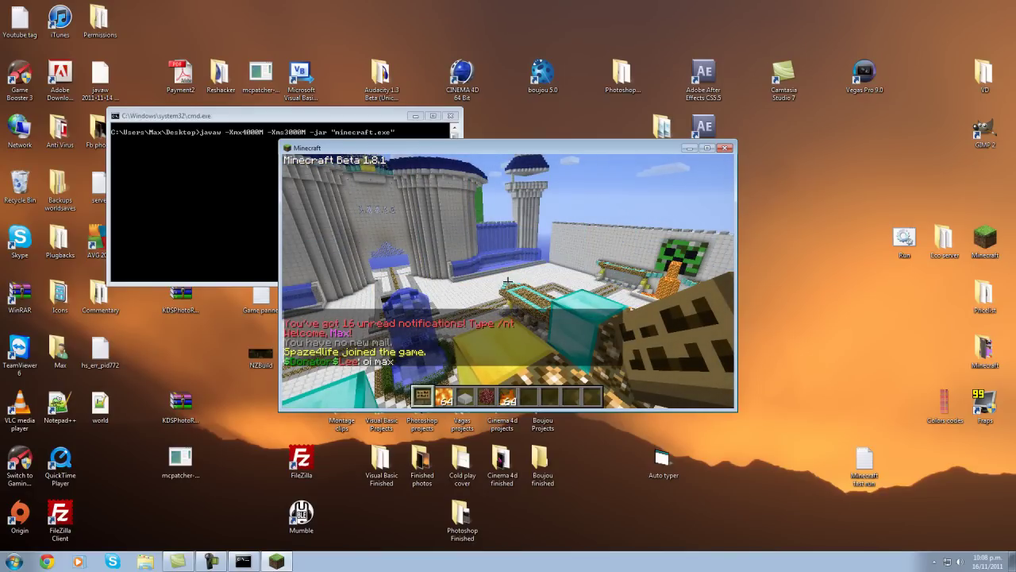
key("w")
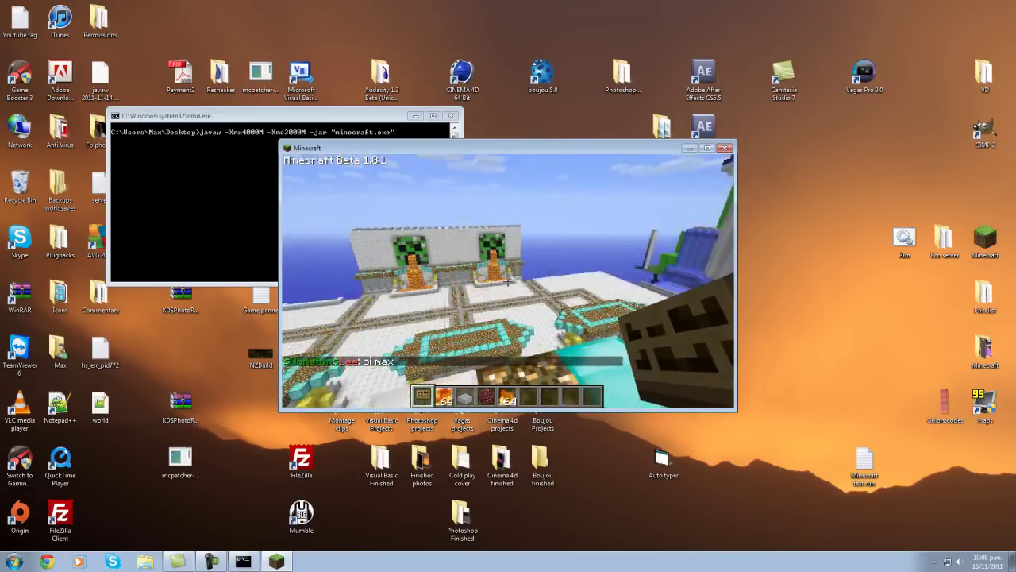
key("w")
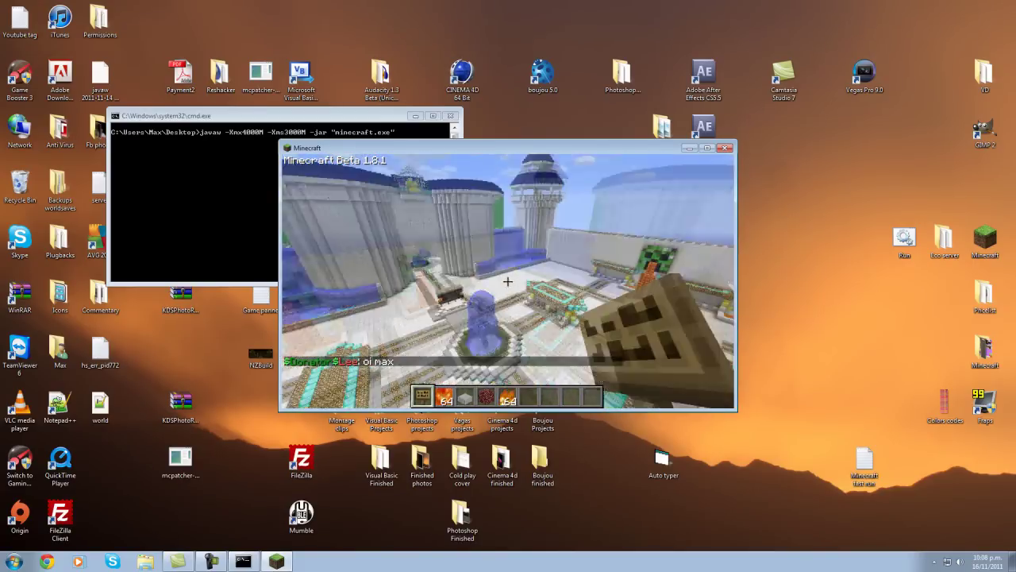
key("F3")
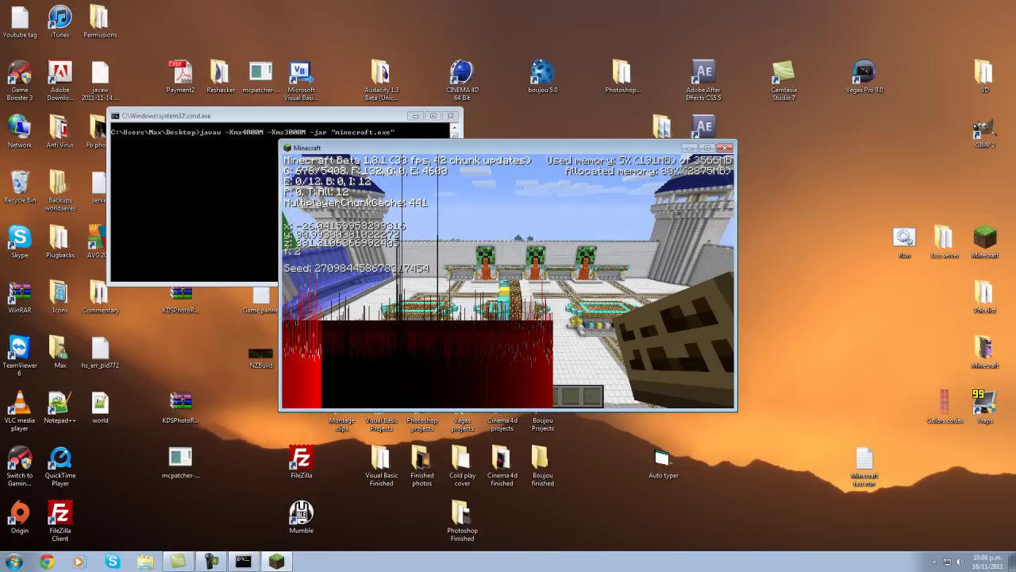
key("F3")
- Move along the tree-lined garden path with the slab selected in the hotbar, and quit Minecraft from the game menu
scroll(508, 281, "down", 4)
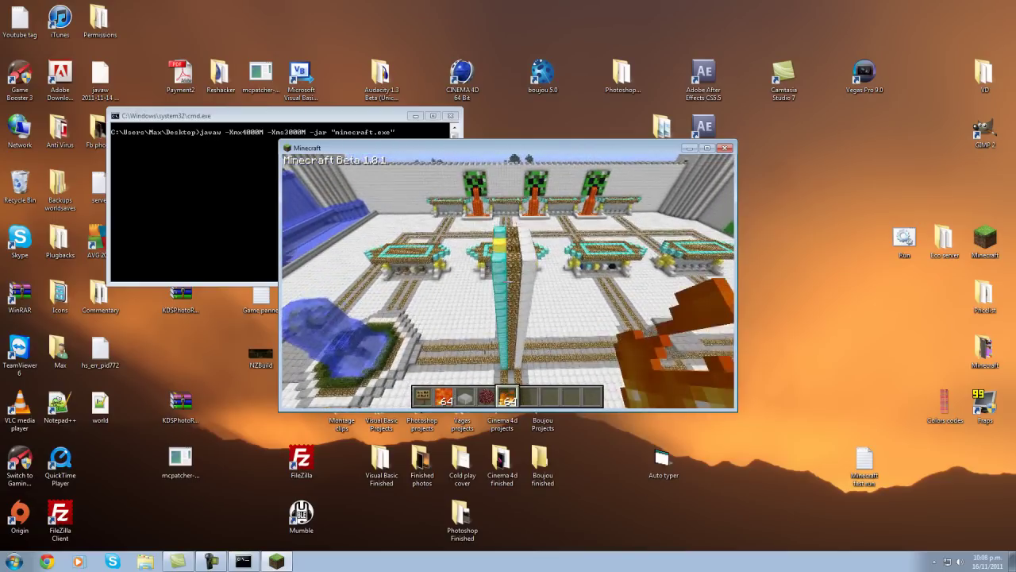
scroll(508, 281, "up", 2)
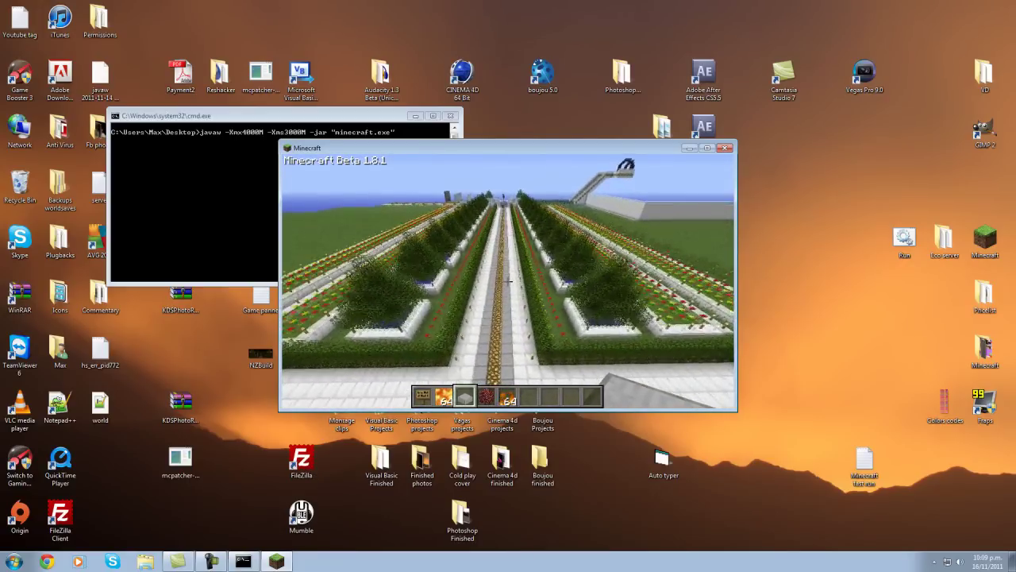
key("w")
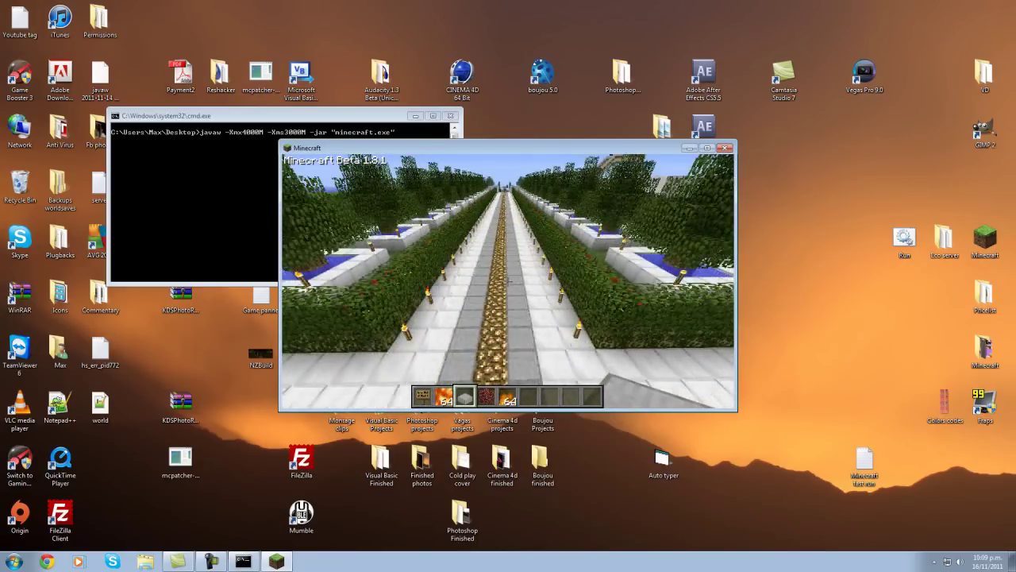
key("Escape")
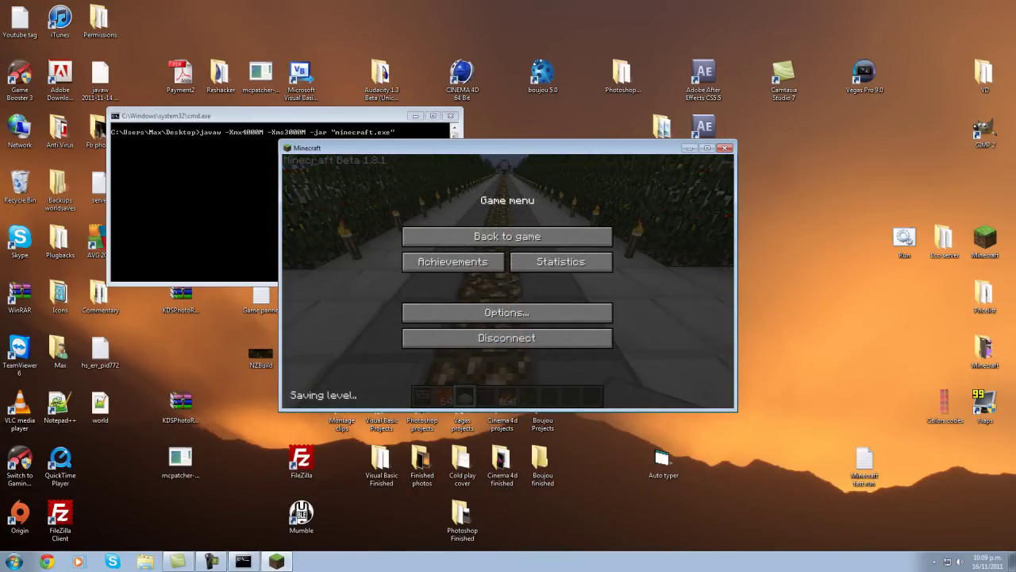
key("alt+F4")
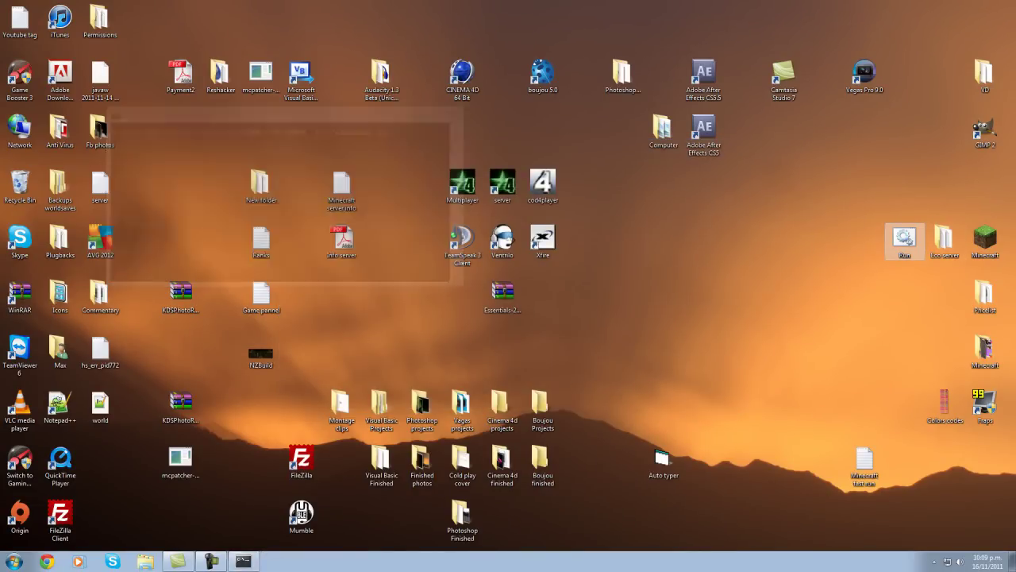
- Open the desktop Run batch file for editing again, accepting the security warning, and shift its window slightly
right_click(904, 232)
left_click(881, 232)
left_click(537, 290)
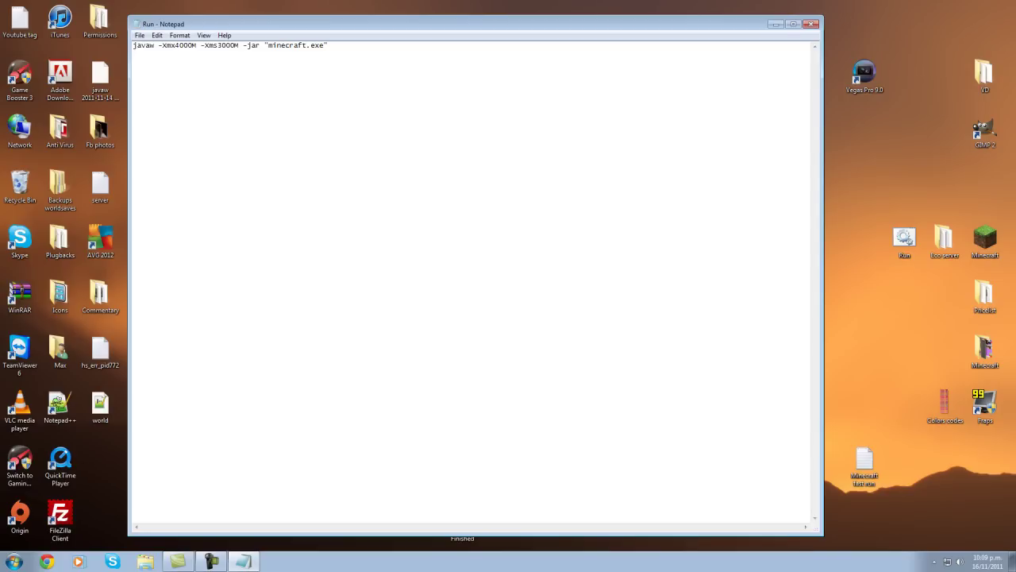
mouse_move(474, 24)
left_mouse_down()
mouse_move(550, 28)
mouse_move(488, 13)
mouse_move(597, 22)
mouse_move(493, 22)
left_mouse_up()
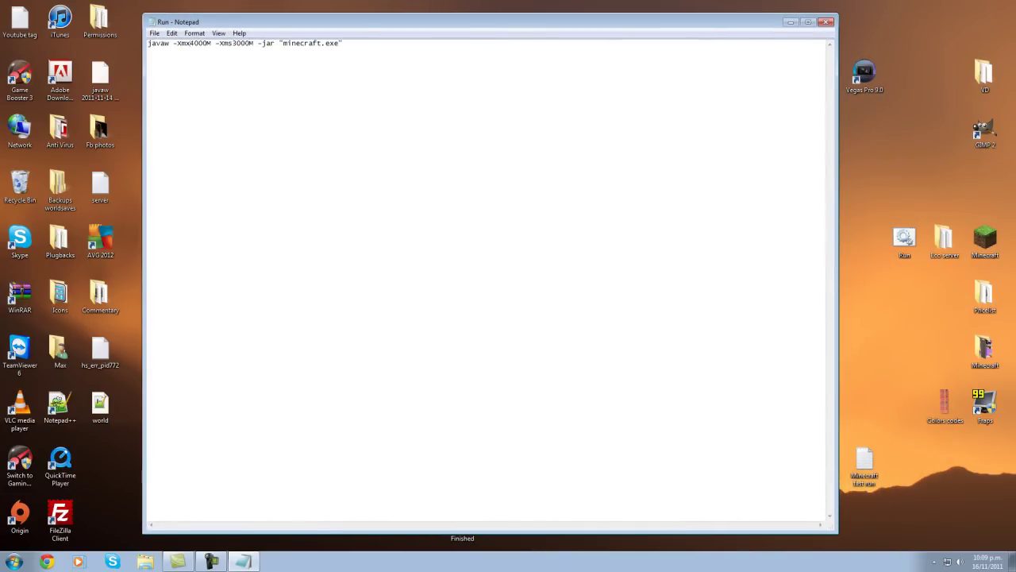